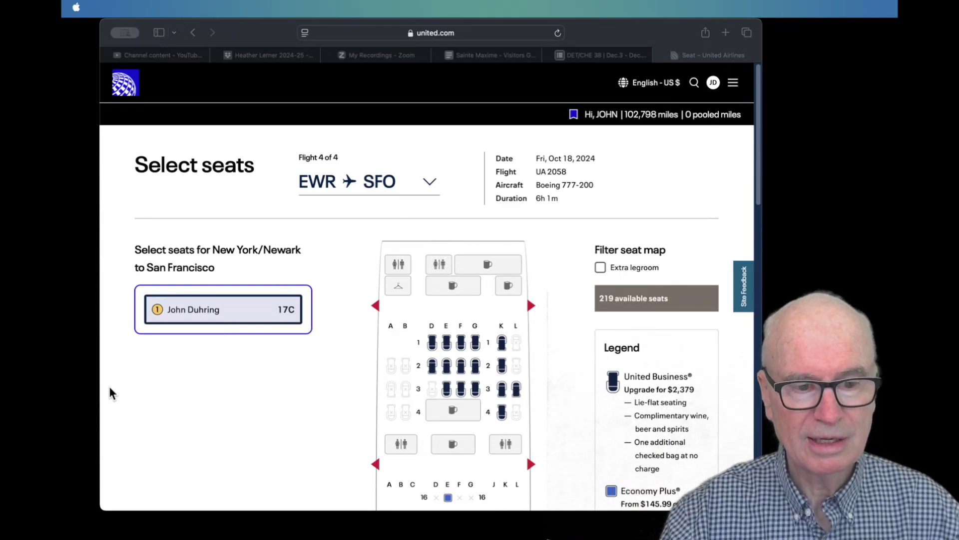
Step: Switch to CueCam Presenter, create a new script and enlarge its window
{"action": "scroll", "coordinate": [109, 388], "scroll_direction": "down", "scroll_amount": 5}
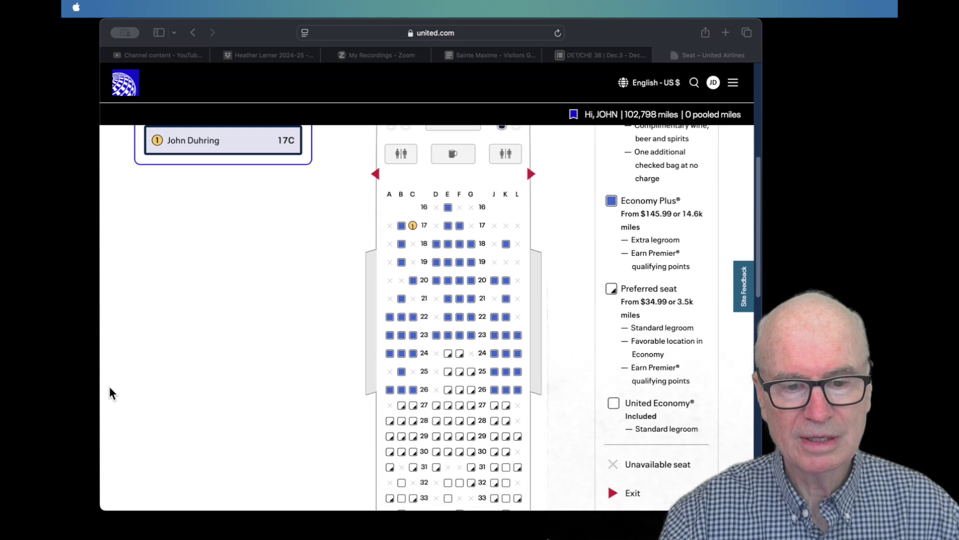
{"action": "scroll", "coordinate": [110, 387], "scroll_direction": "down", "scroll_amount": 1}
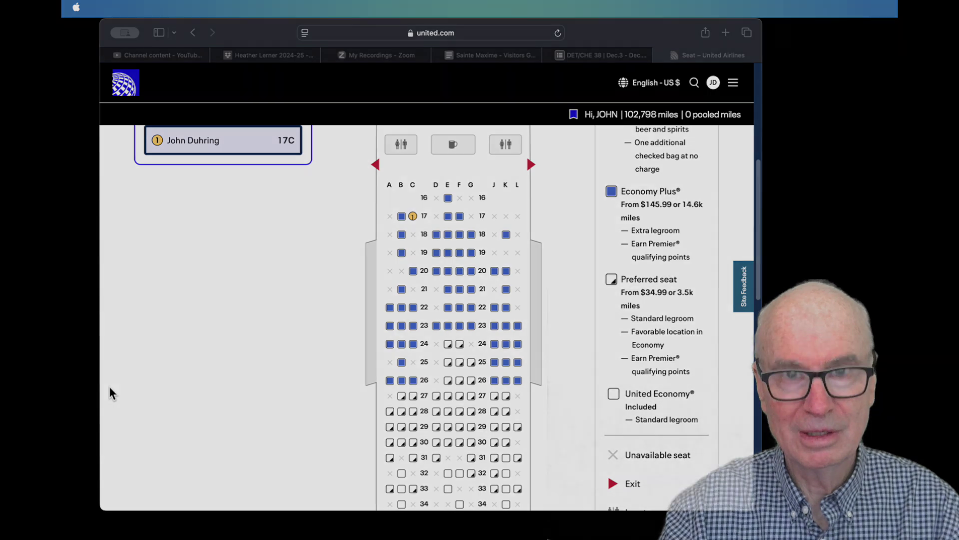
{"action": "key", "text": "super+Tab"}
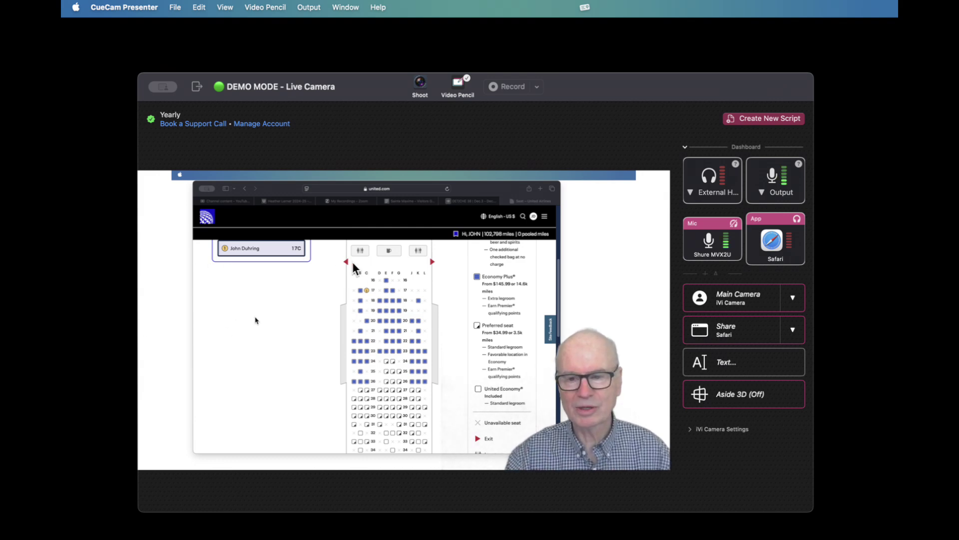
{"action": "left_click", "coordinate": [758, 120]}
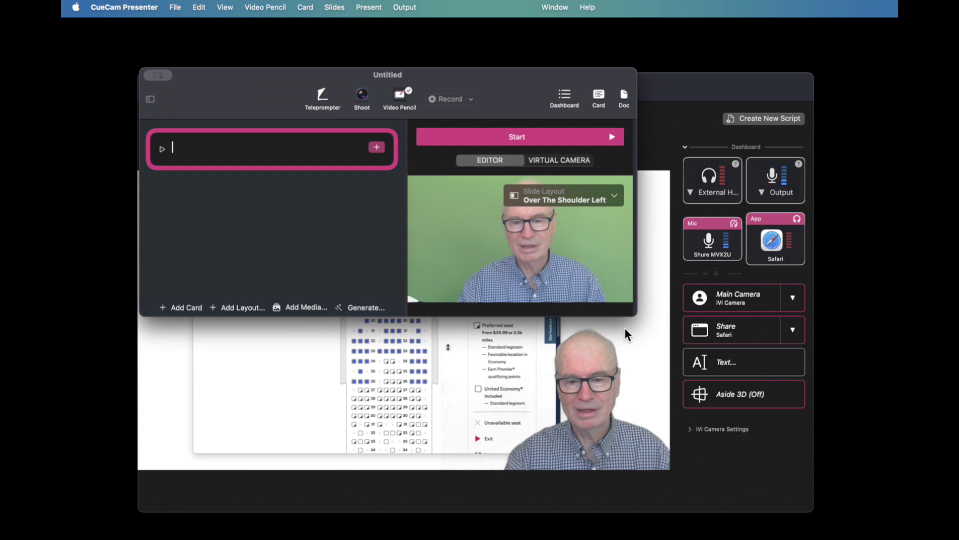
{"action": "left_click_drag", "start_coordinate": [633, 314], "coordinate": [713, 517]}
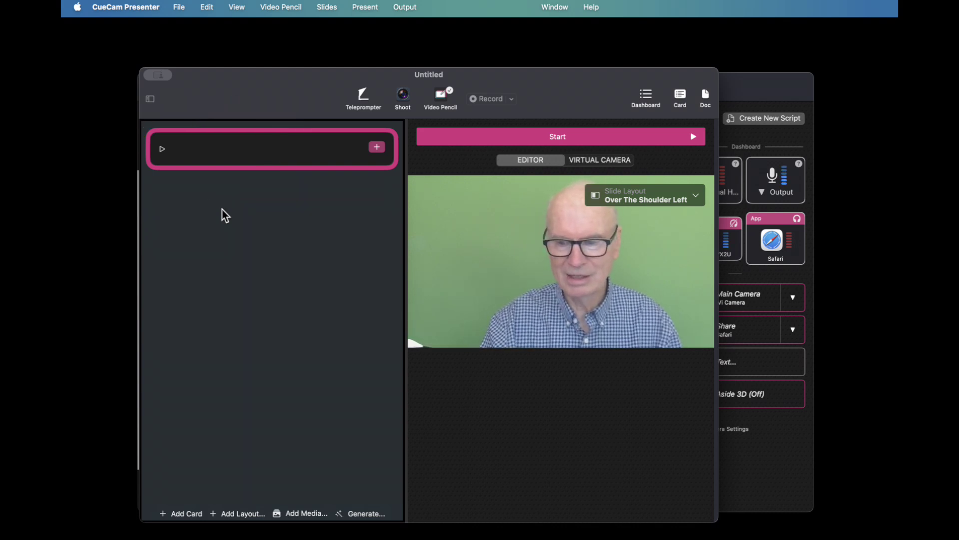
Step: Replace the script's blank card with the copied trip presentation outline and look over the slide cards
{"action": "key", "text": "BackSpace"}
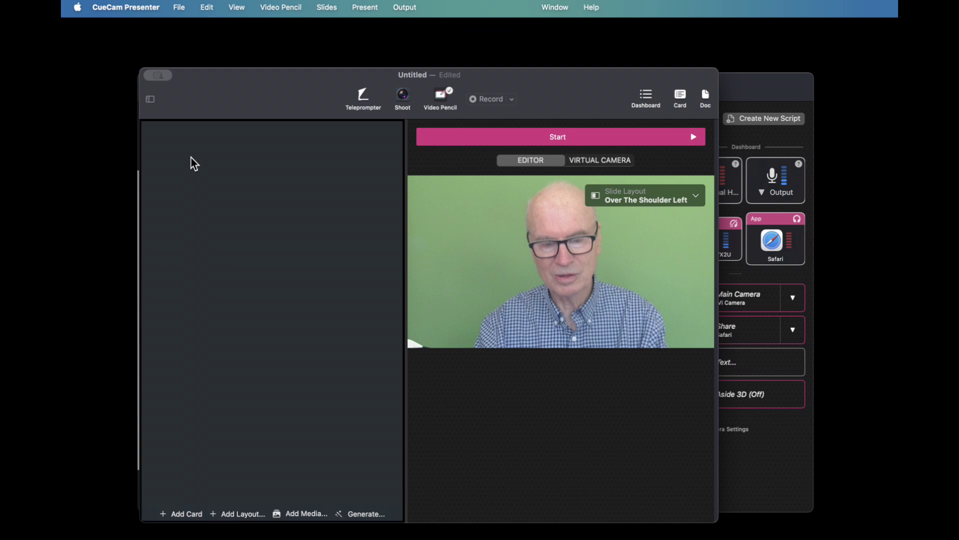
{"action": "key", "text": "super+v"}
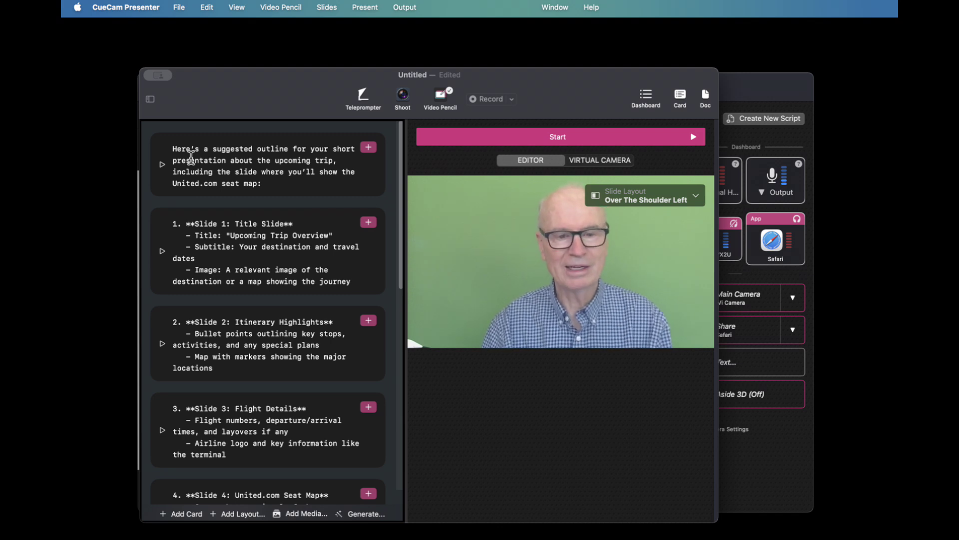
{"action": "scroll", "coordinate": [240, 259], "scroll_direction": "down", "scroll_amount": 10}
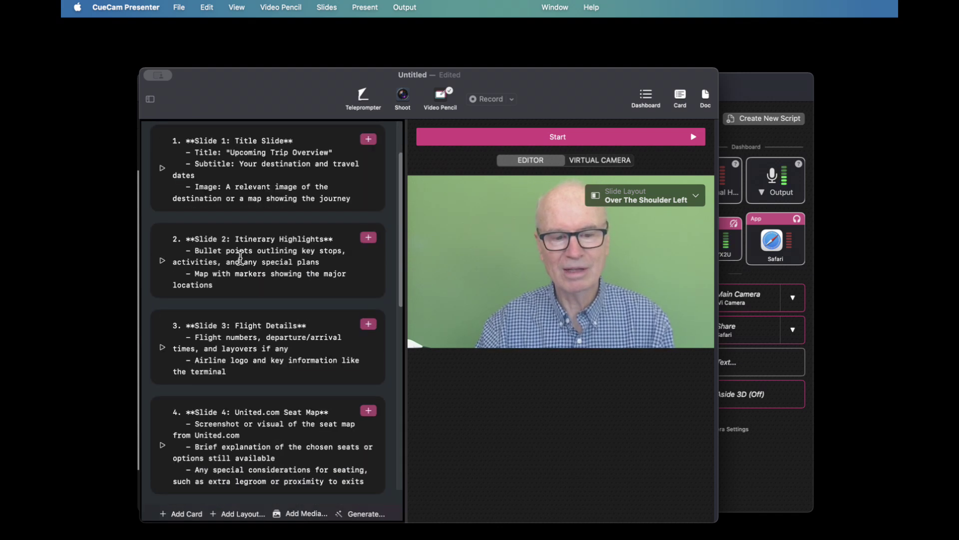
{"action": "scroll", "coordinate": [240, 258], "scroll_direction": "down", "scroll_amount": 5}
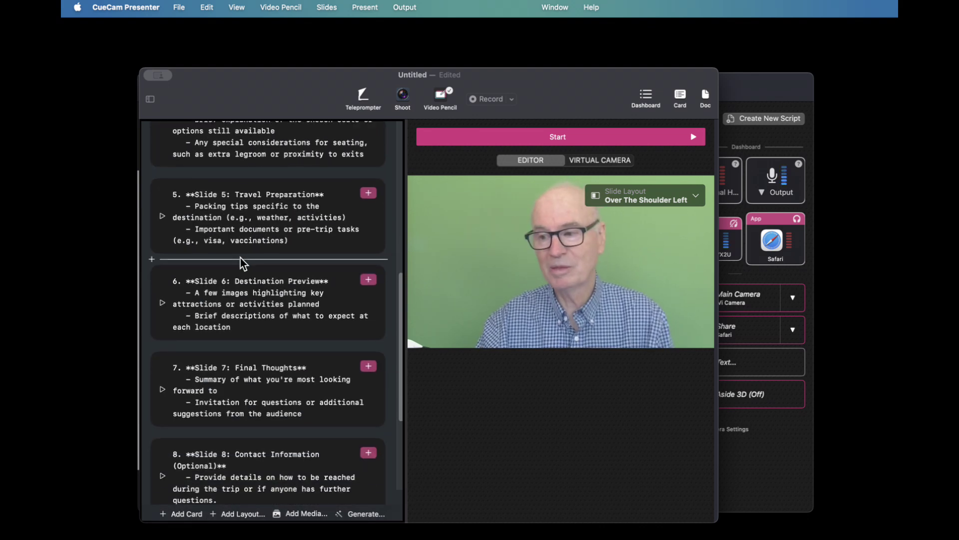
Step: Make "Itinerary Highlights" a separate # title line without asterisks on the Slide 2 card and apply the Title & Bullets layout
{"action": "scroll", "coordinate": [240, 258], "scroll_direction": "up", "scroll_amount": 6}
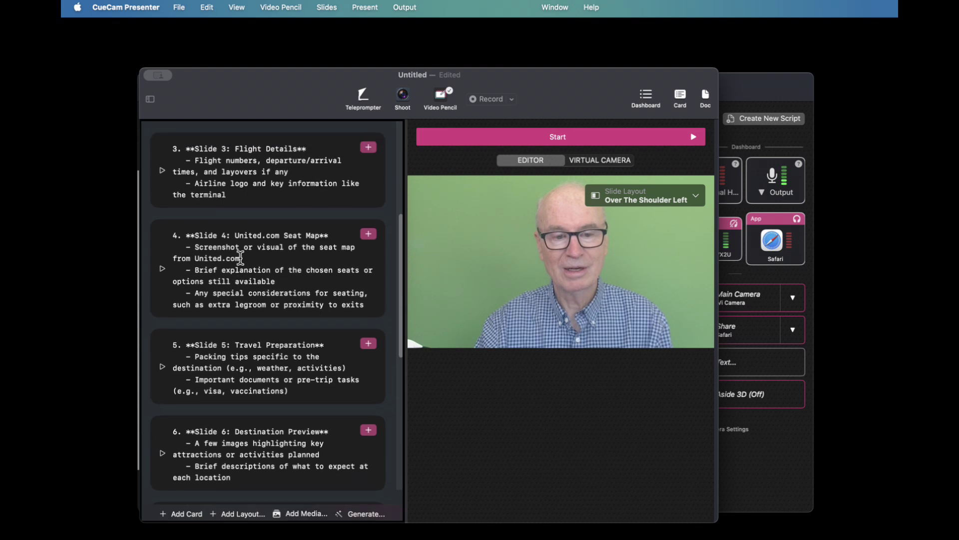
{"action": "scroll", "coordinate": [241, 258], "scroll_direction": "up", "scroll_amount": 3}
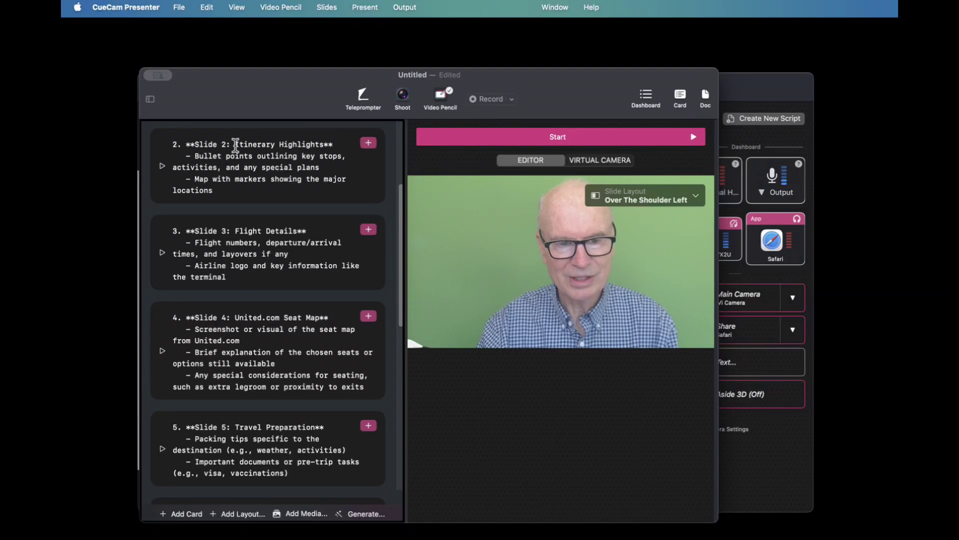
{"action": "left_click", "coordinate": [235, 145]}
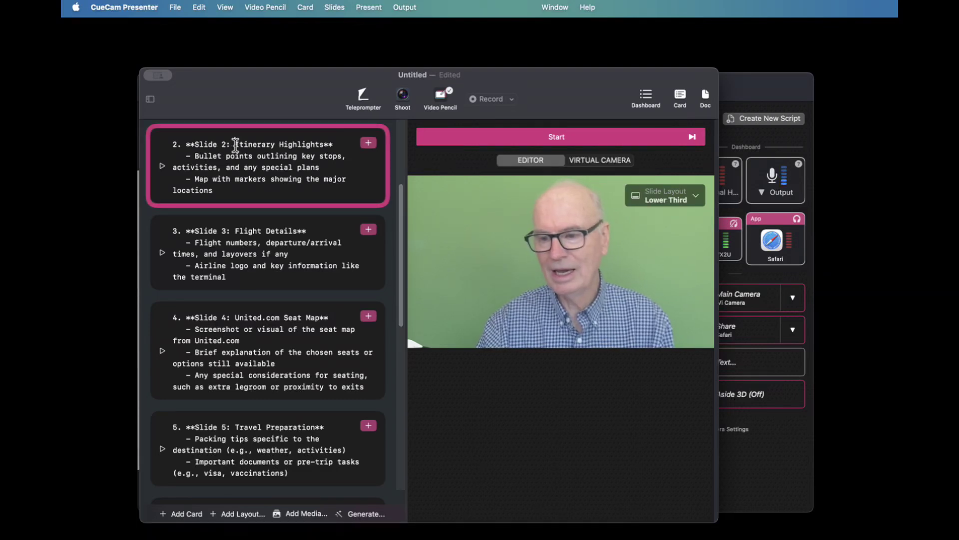
{"action": "key", "text": "Return"}
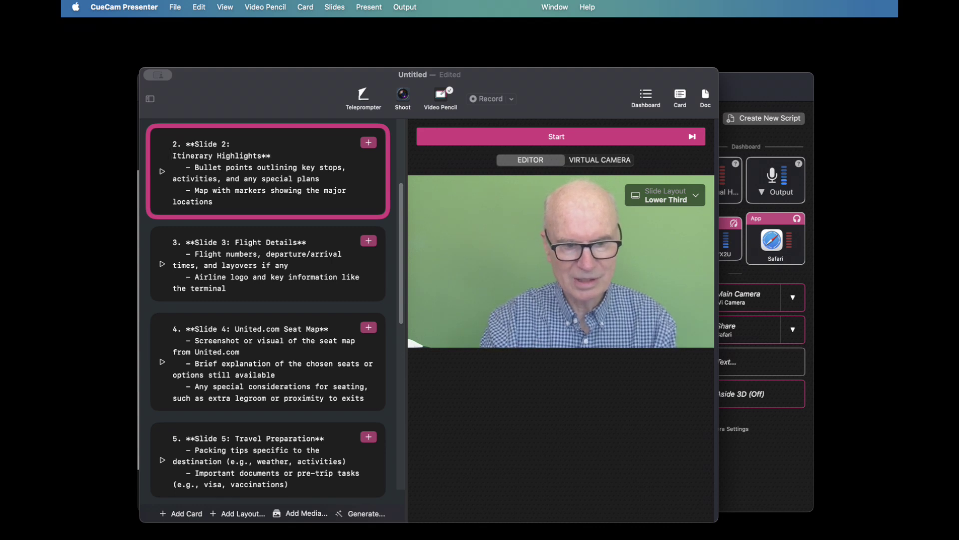
{"action": "type", "text": "#"}
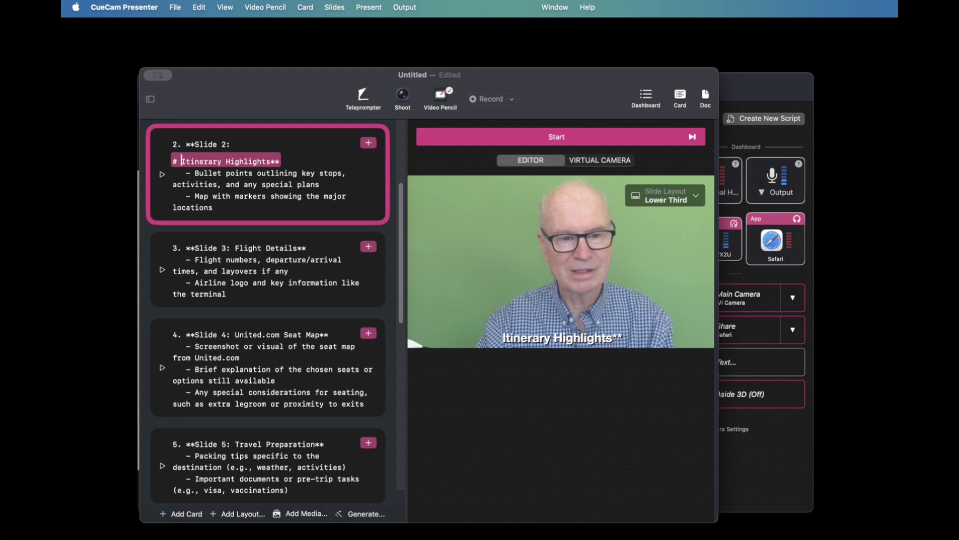
{"action": "left_click", "coordinate": [281, 161]}
{"action": "key", "text": "BackSpace"}
{"action": "key", "text": "BackSpace"}
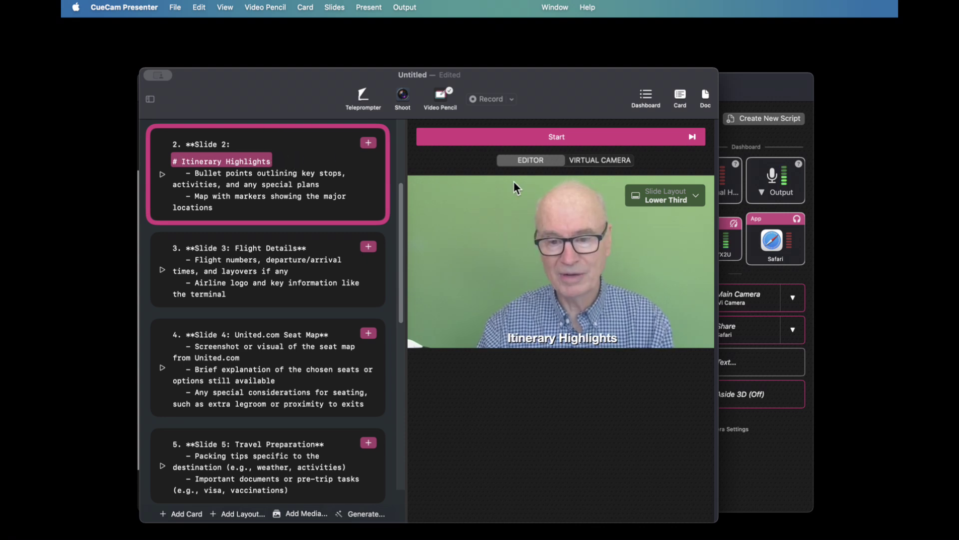
{"action": "left_click", "coordinate": [695, 196]}
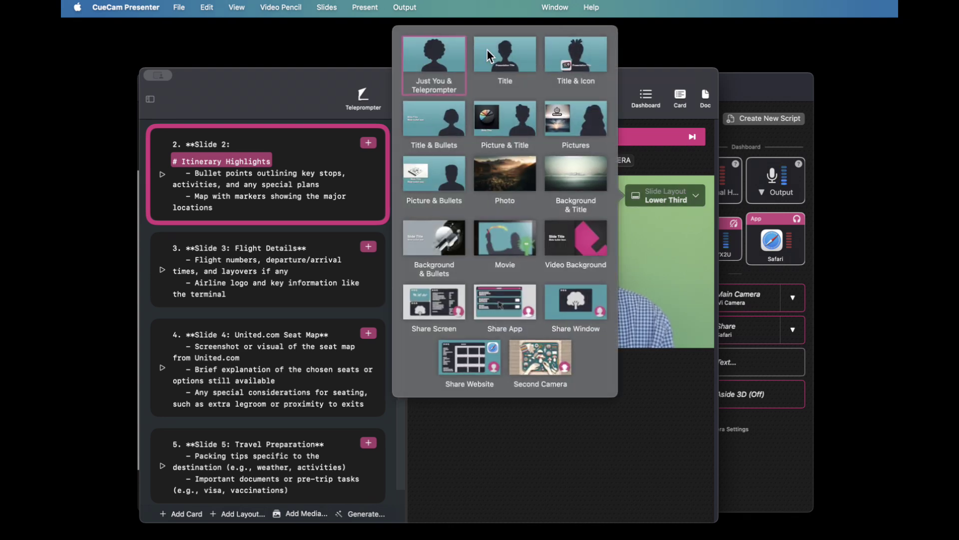
{"action": "left_click", "coordinate": [433, 123]}
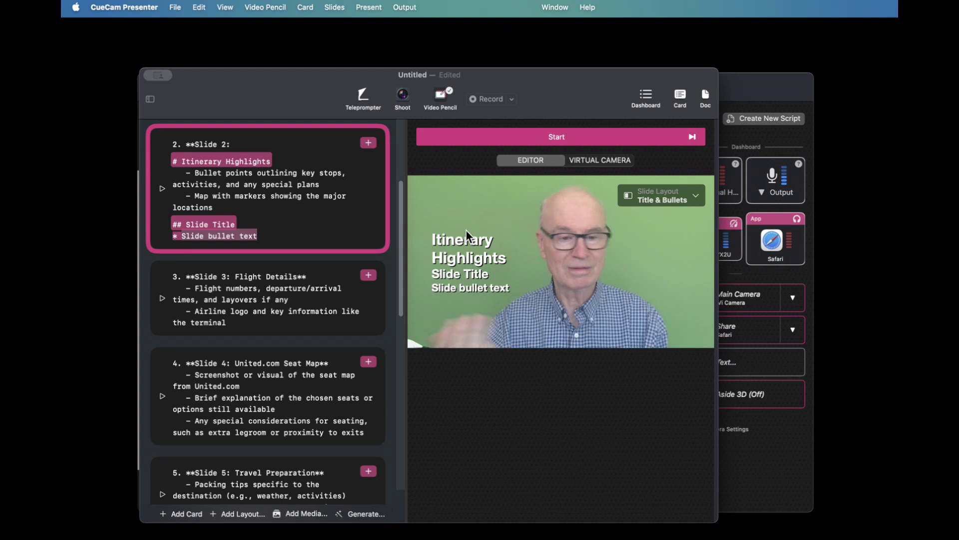
Step: Make "Seat Map" a separate # title line on the Slide 4 card and remove its trailing asterisks
{"action": "scroll", "coordinate": [282, 331], "scroll_direction": "down", "scroll_amount": 5}
{"action": "scroll", "coordinate": [282, 331], "scroll_direction": "down", "scroll_amount": 1}
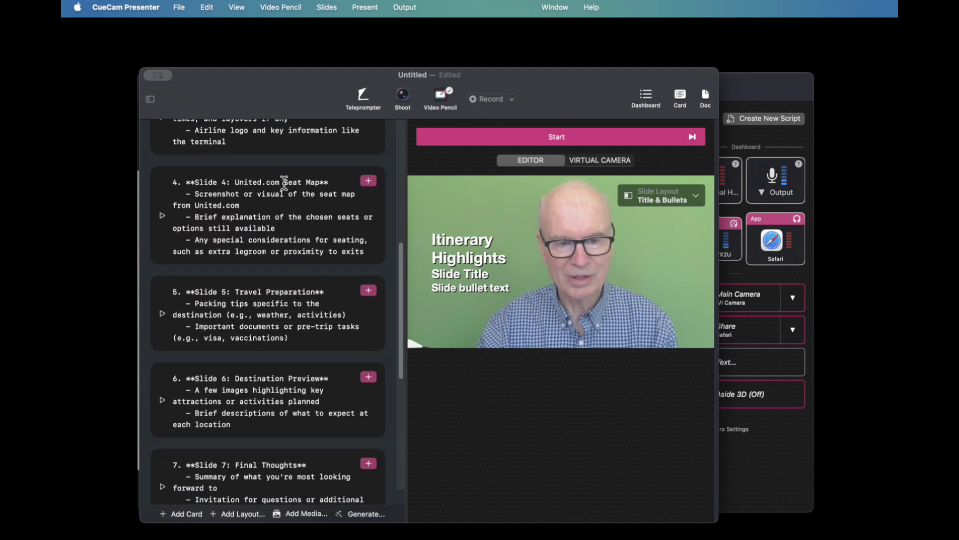
{"action": "left_click_drag", "start_coordinate": [284, 182], "coordinate": [306, 182]}
{"action": "left_click", "coordinate": [285, 183]}
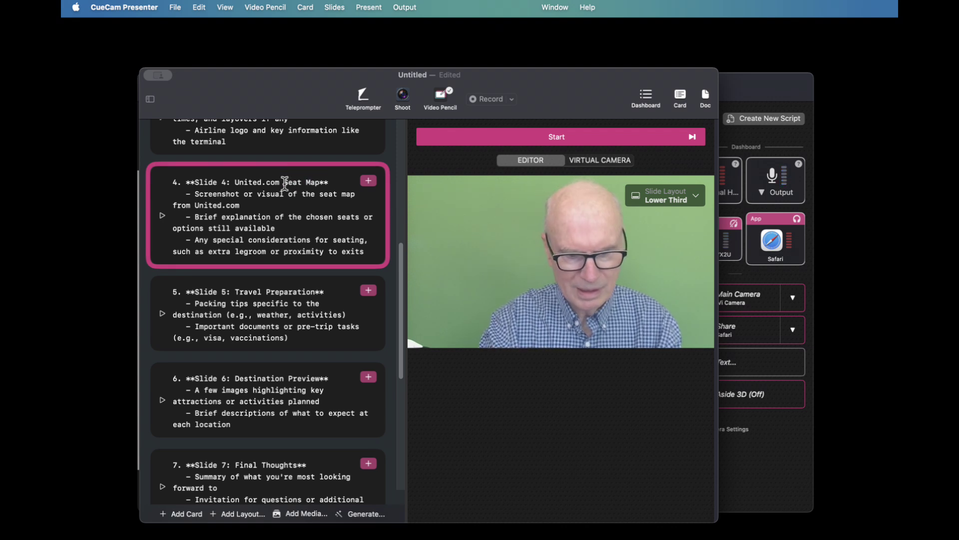
{"action": "type", "text": "#"}
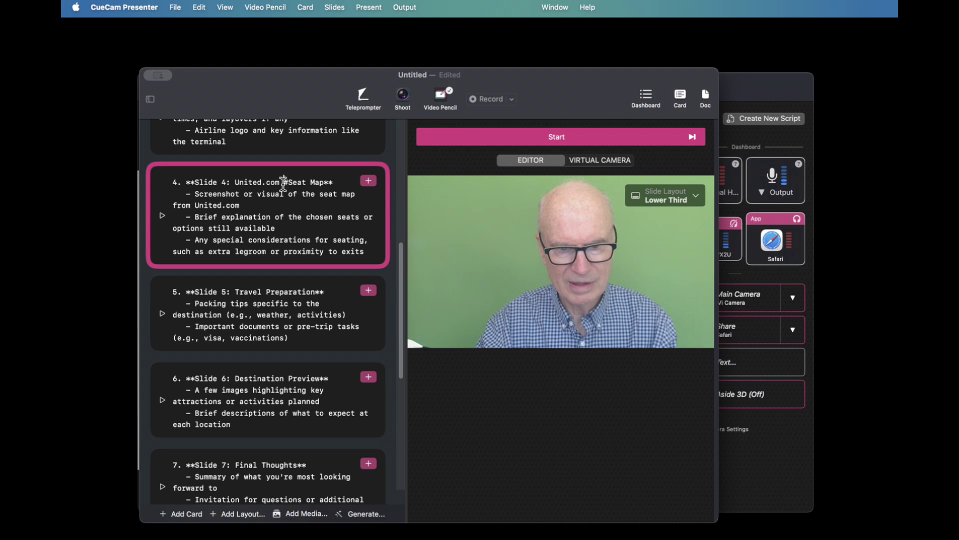
{"action": "key", "text": "Return"}
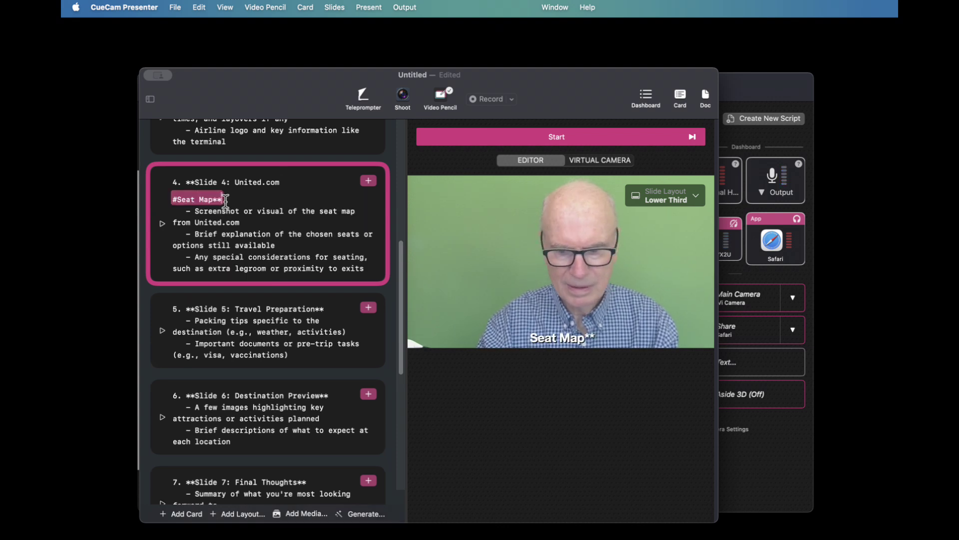
{"action": "key", "text": "BackSpace"}
{"action": "key", "text": "BackSpace"}
Step: Add app sharing to the Slide 4 card and bring the United.com seat map in Safari to the front
{"action": "left_click", "coordinate": [368, 223]}
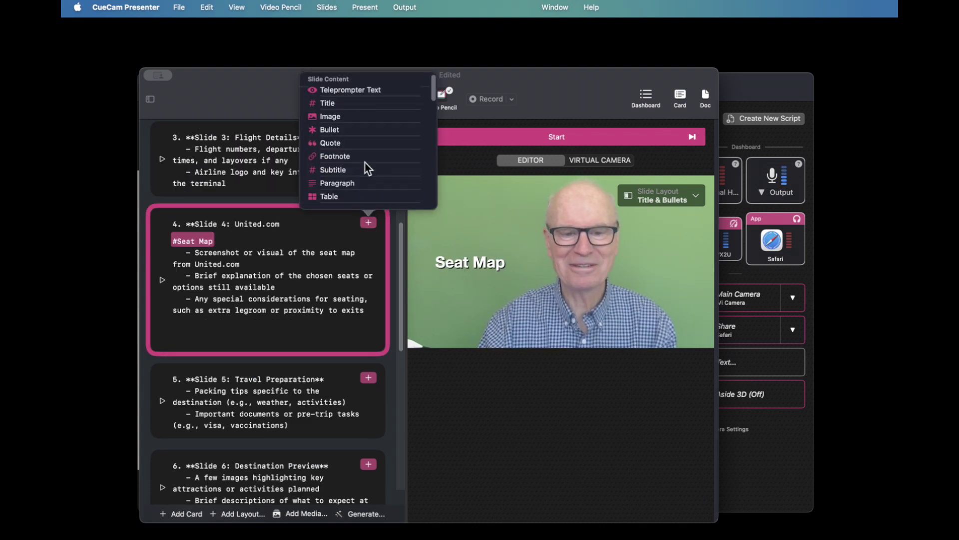
{"action": "scroll", "coordinate": [367, 167], "scroll_direction": "down", "scroll_amount": 10}
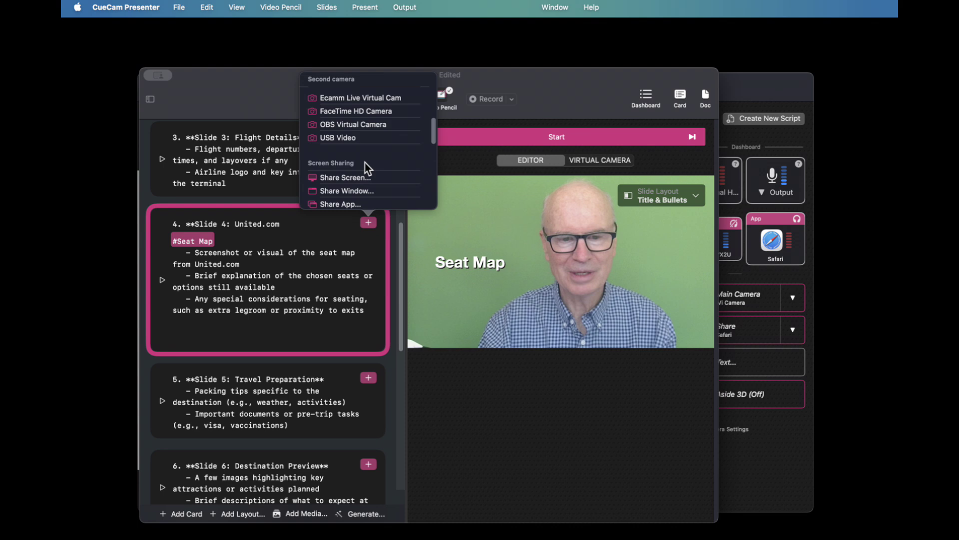
{"action": "scroll", "coordinate": [365, 165], "scroll_direction": "down", "scroll_amount": 4}
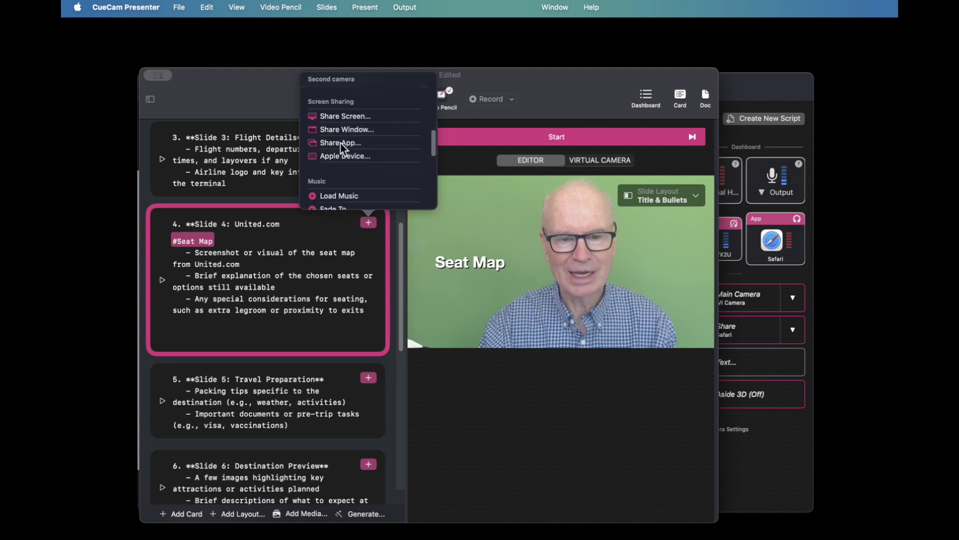
{"action": "left_click", "coordinate": [340, 143]}
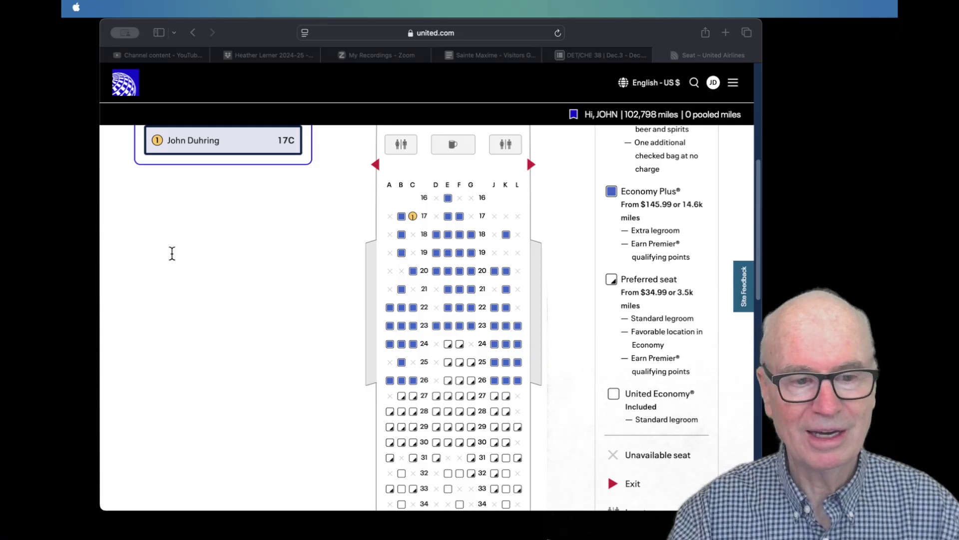
{"action": "left_click", "coordinate": [120, 284]}
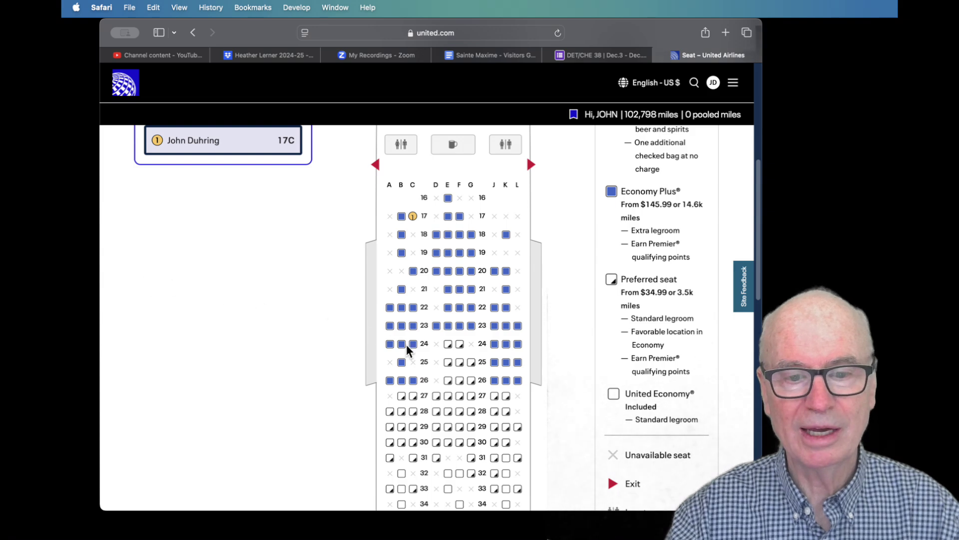